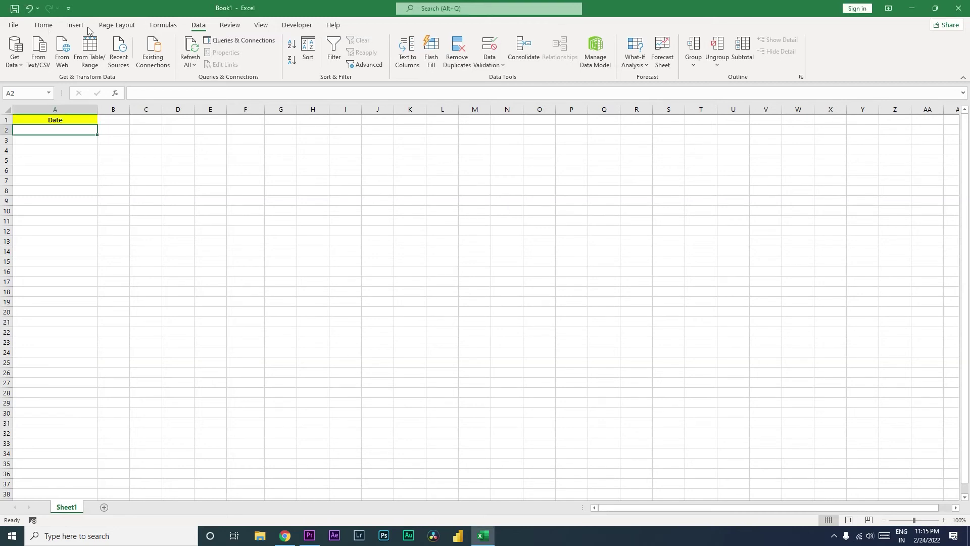
# Allow only dates in A2, with 1/1/1900 as the earliest allowed date.
pyautogui.click(492, 66)
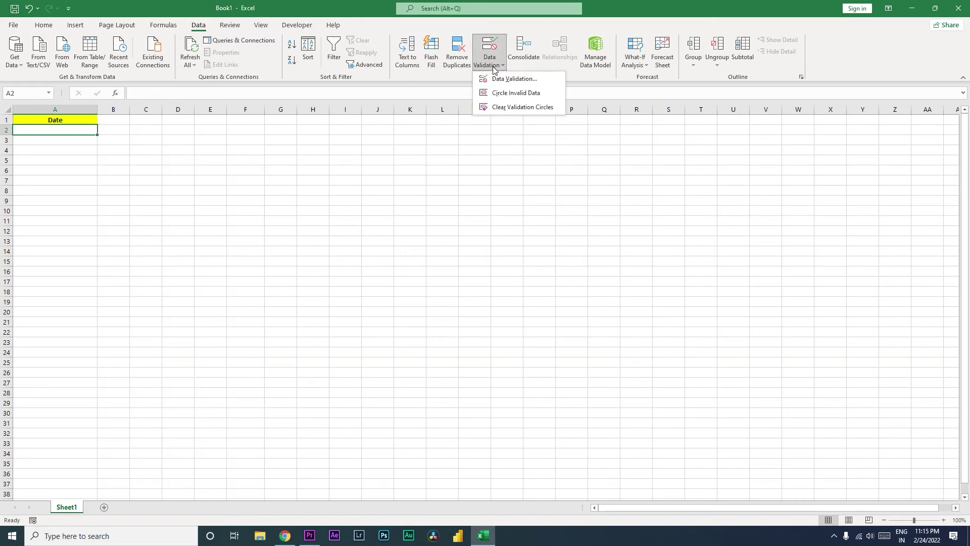
pyautogui.click(507, 79)
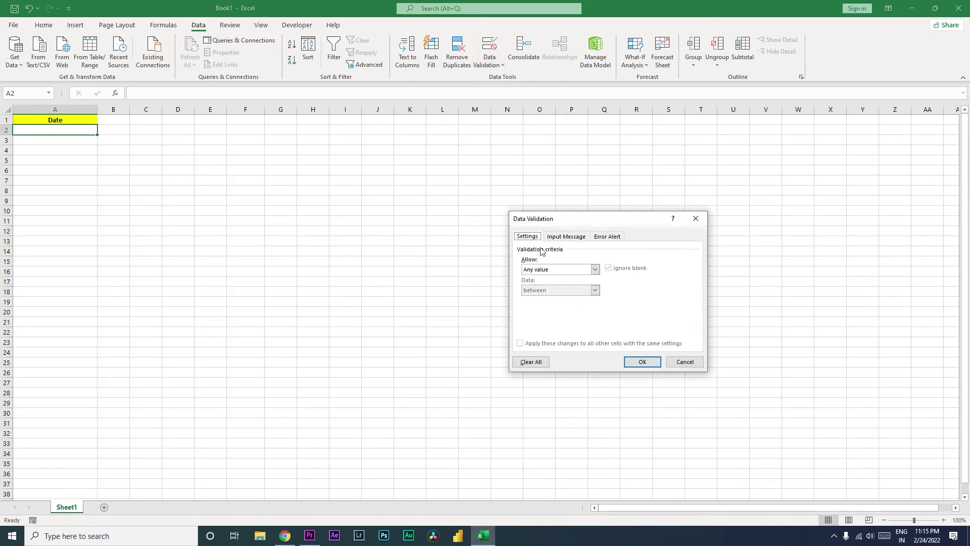
pyautogui.click(548, 272)
pyautogui.click(539, 304)
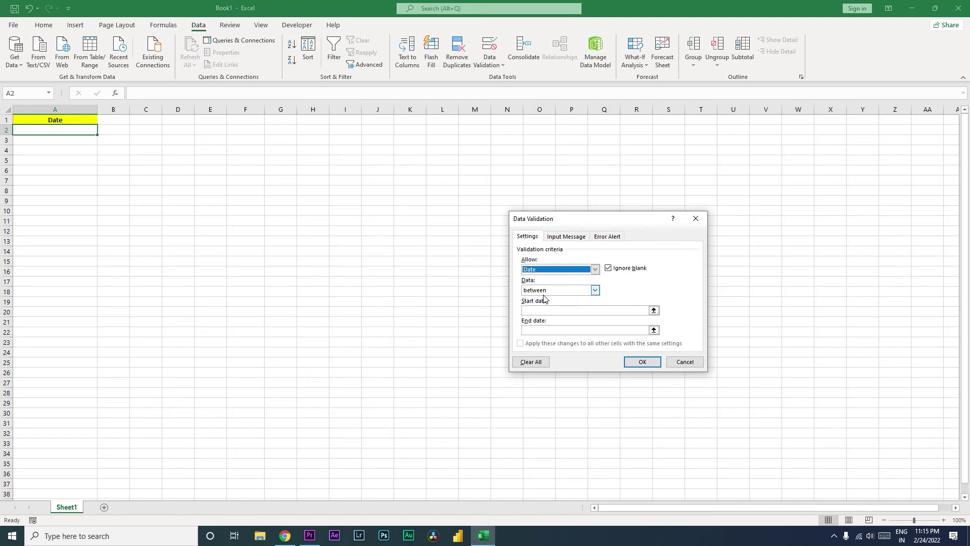
pyautogui.click(547, 310)
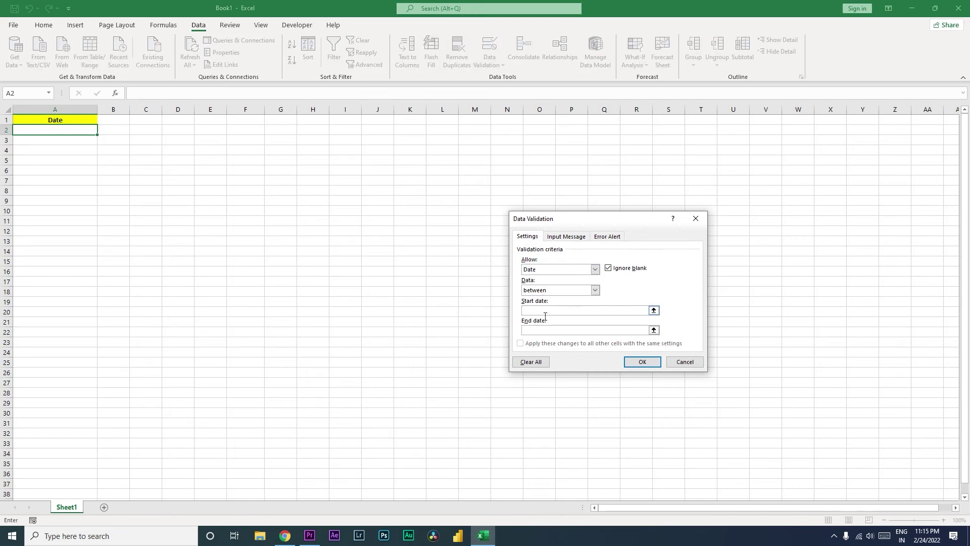
pyautogui.write('01/01/199')
pyautogui.press('BackSpace')
pyautogui.press('BackSpace')
# Set the latest allowed date to 12/31/3000, apply the rule, and recheck the settings.
pyautogui.click(550, 331)
pyautogui.write('12')
pyautogui.write('/31/30')
pyautogui.click(642, 363)
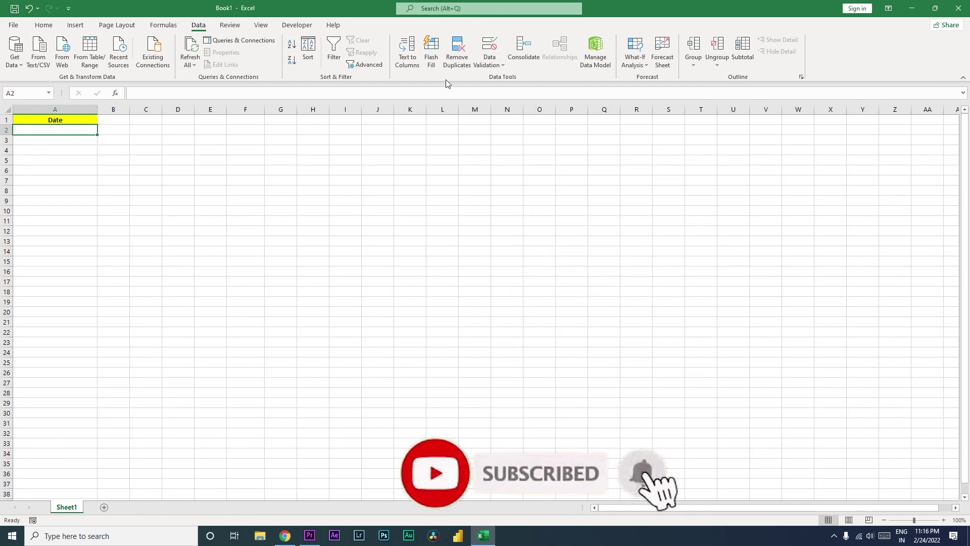
pyautogui.click(490, 48)
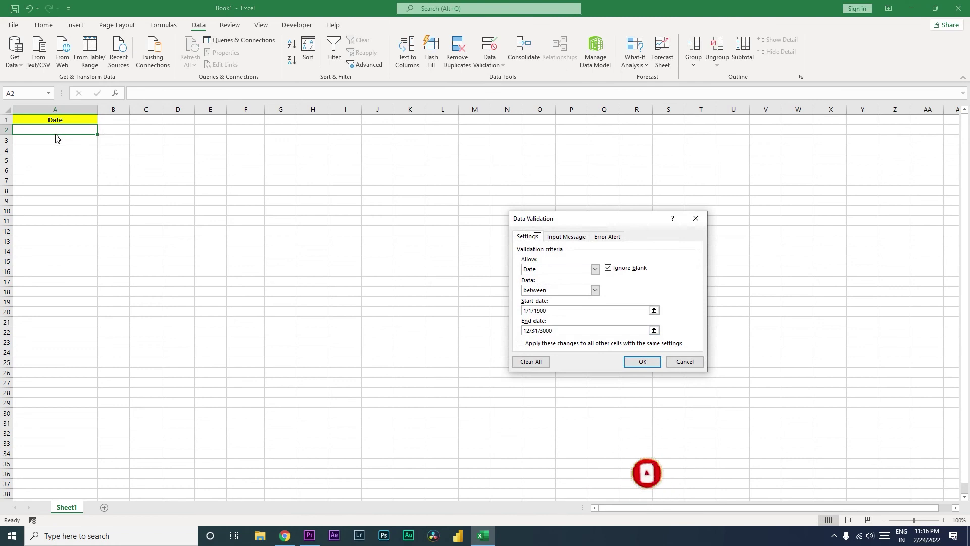
pyautogui.press('Return')
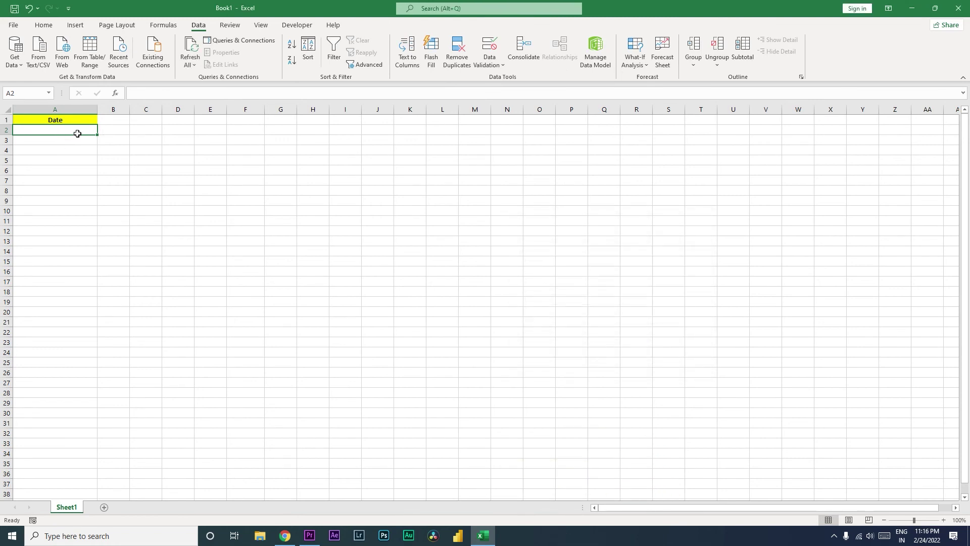
# Enter 01/01/2022 in A2, then try 31/1/2022 and cancel the rejection.
pyautogui.write('01')
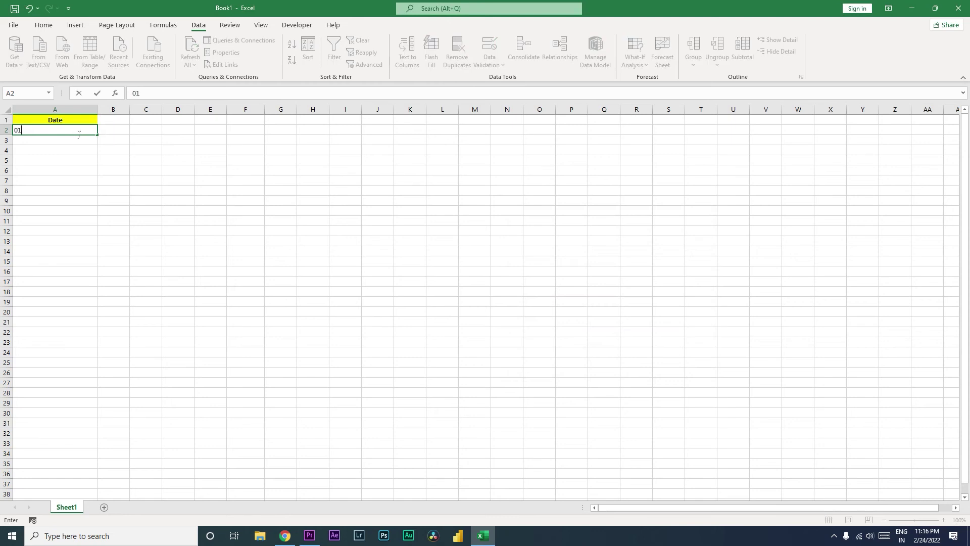
pyautogui.write('/01/2022')
pyautogui.press('Return')
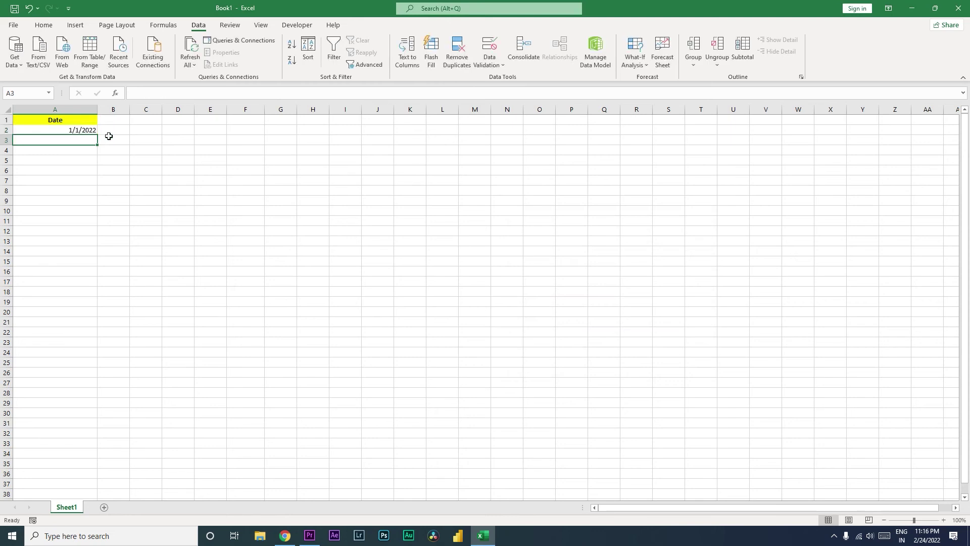
pyautogui.click(87, 132)
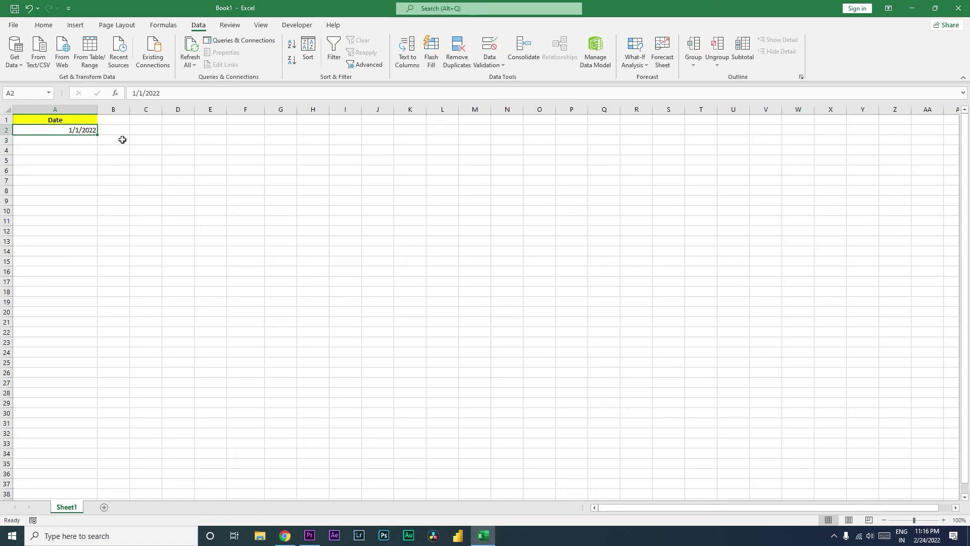
pyautogui.click(135, 93)
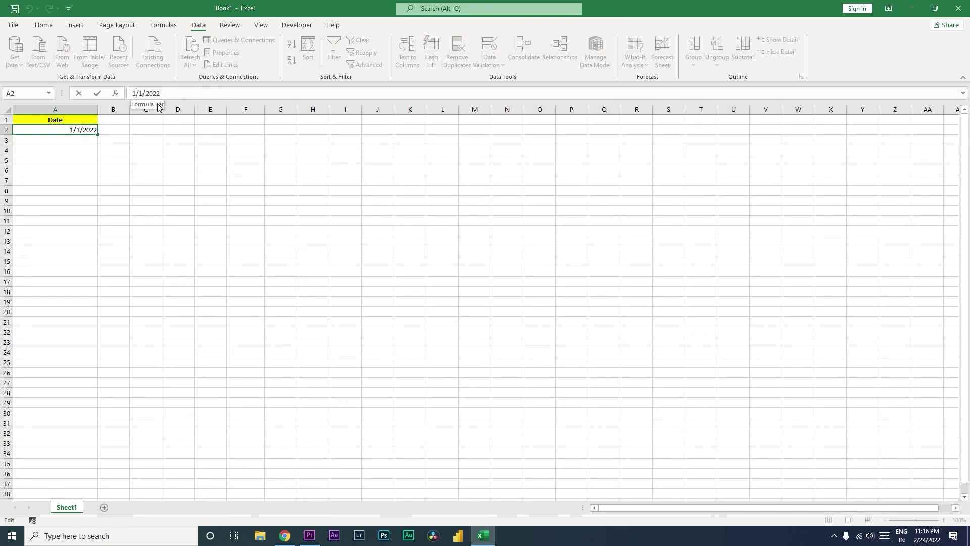
pyautogui.write('3')
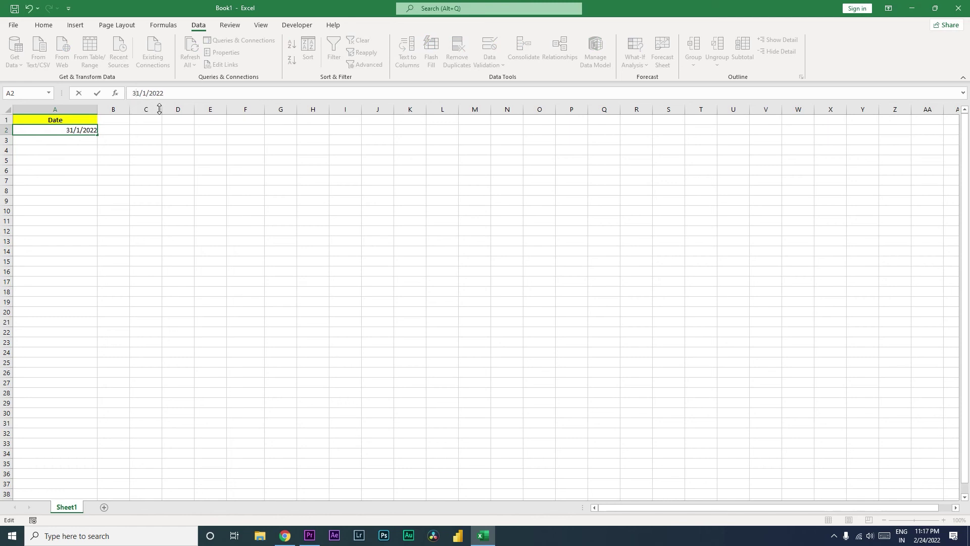
pyautogui.press('Return')
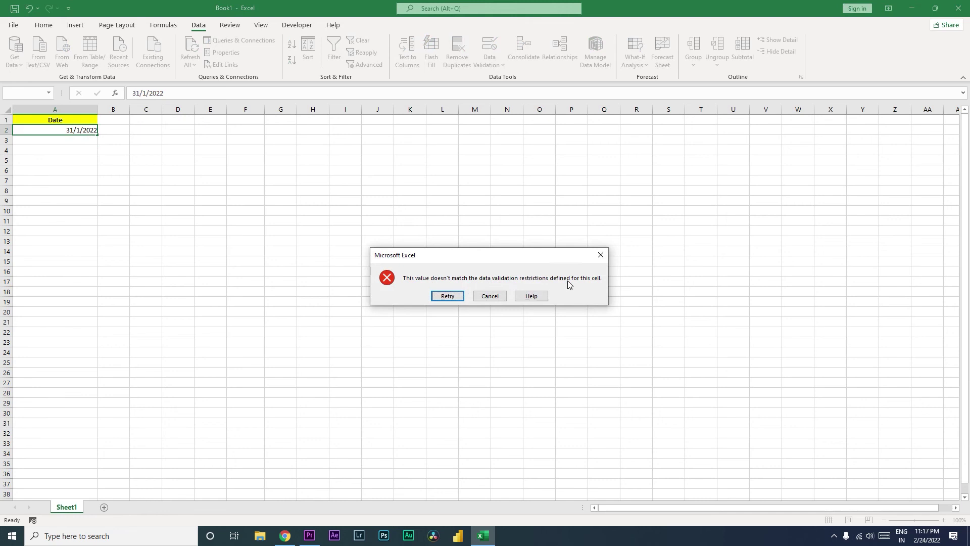
pyautogui.press('Escape')
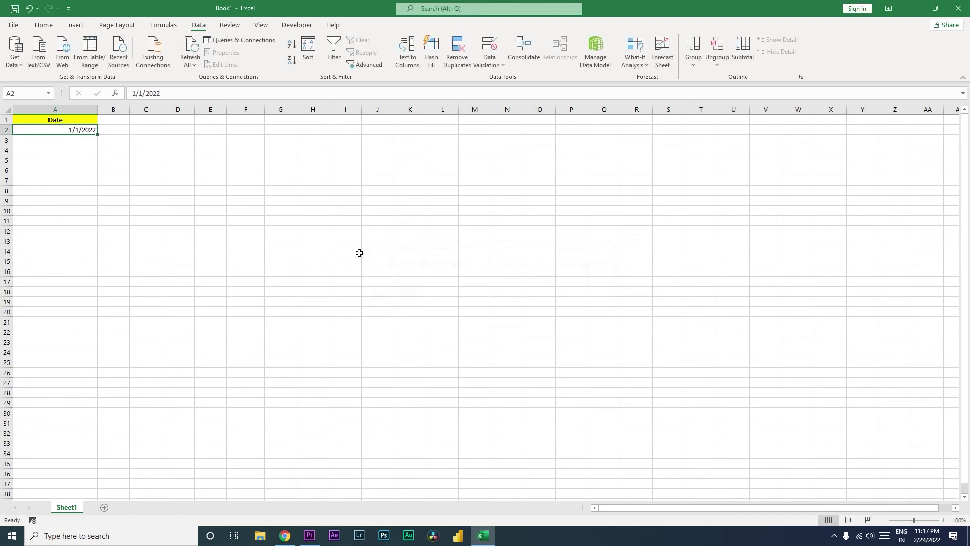
# Enter the valid date 12/31/2022 in A2.
pyautogui.write('12')
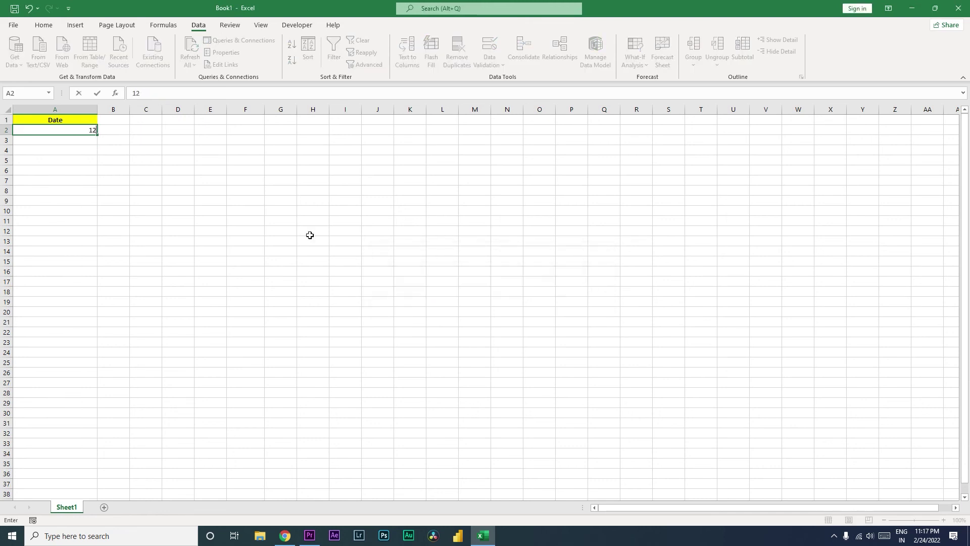
pyautogui.write('/31/2022')
pyautogui.press('Return')
pyautogui.click(79, 130)
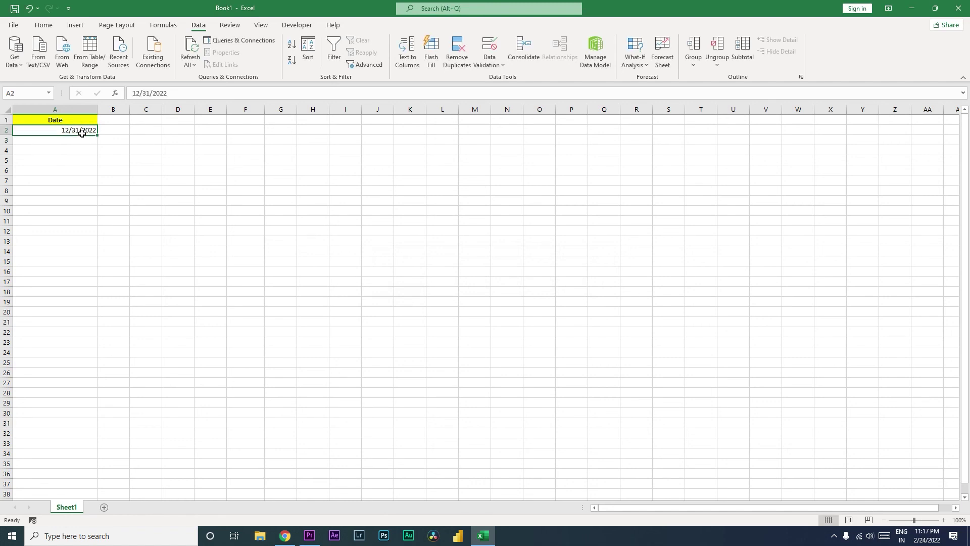
pyautogui.click(489, 61)
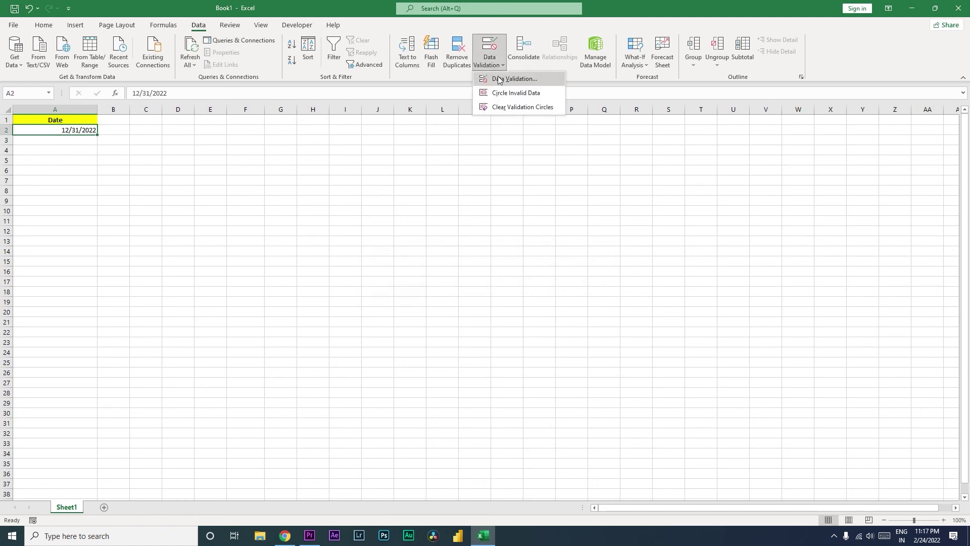
# On the Data Validation Error Alert tab, compare alert styles and keep Stop.
pyautogui.click(498, 76)
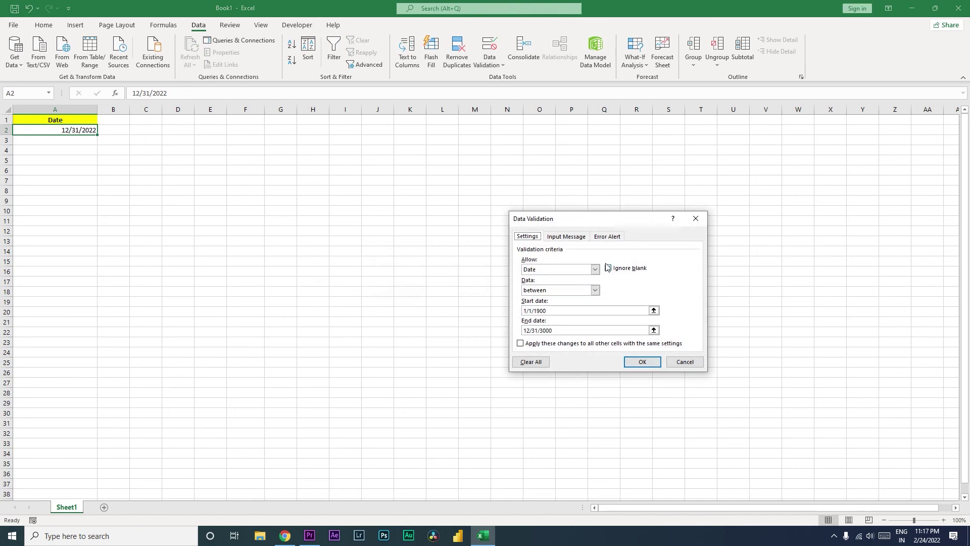
pyautogui.click(607, 236)
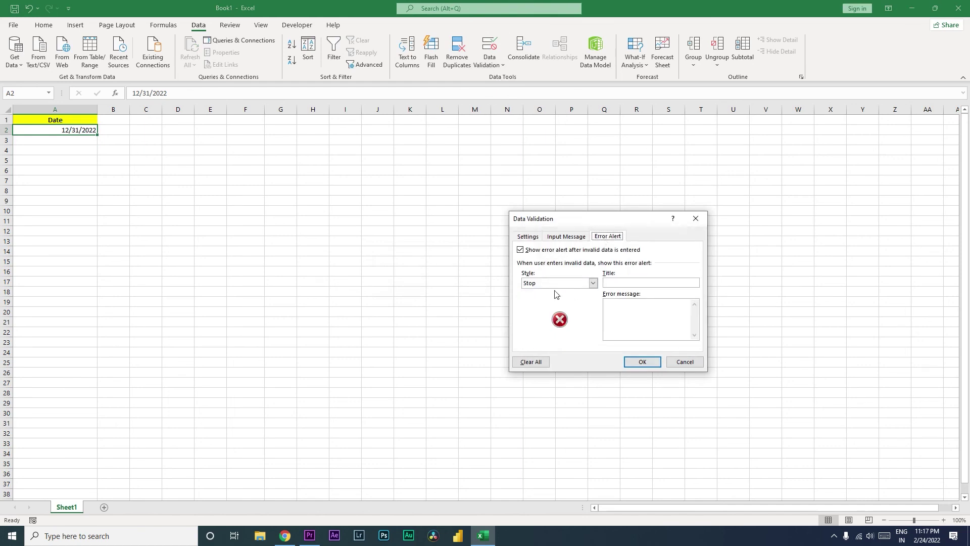
pyautogui.click(583, 283)
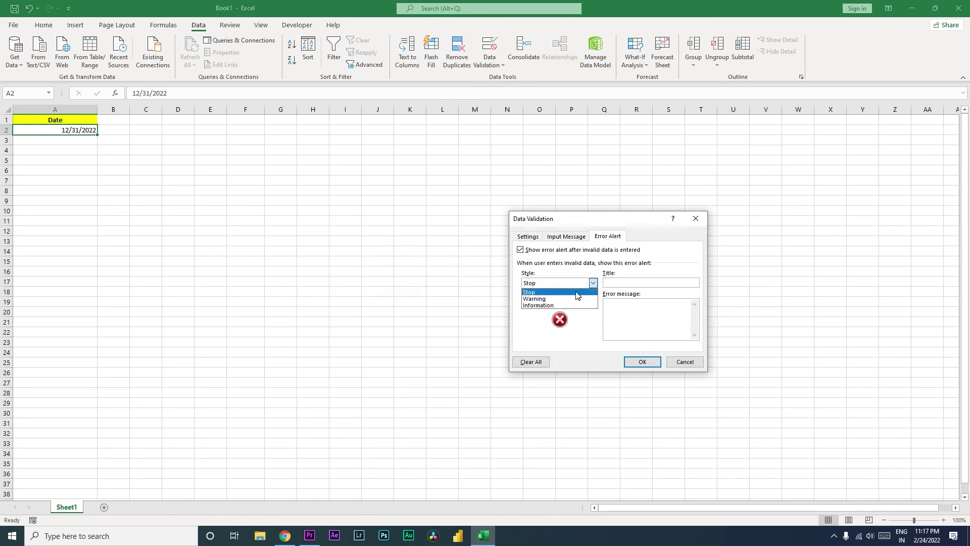
pyautogui.click(538, 299)
pyautogui.click(539, 284)
pyautogui.click(541, 303)
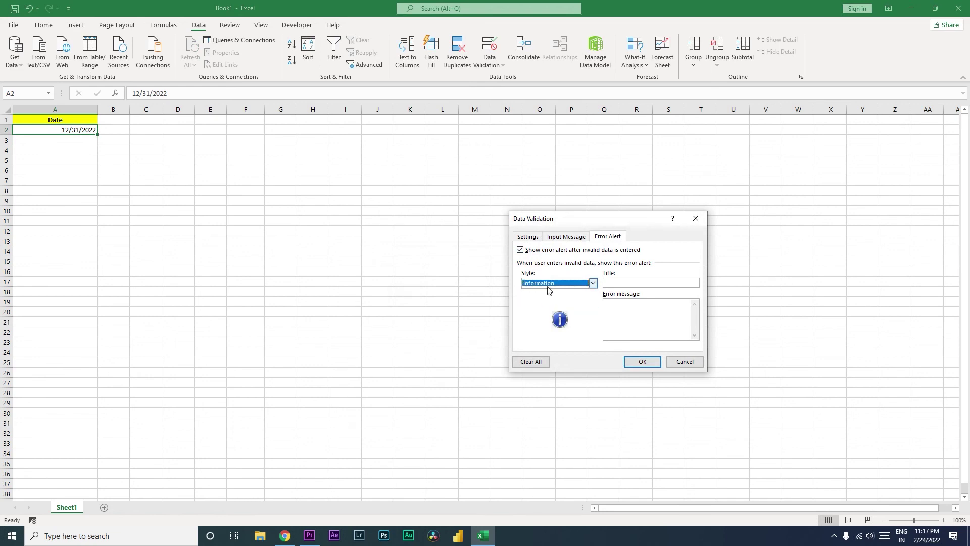
pyautogui.click(545, 284)
pyautogui.click(544, 293)
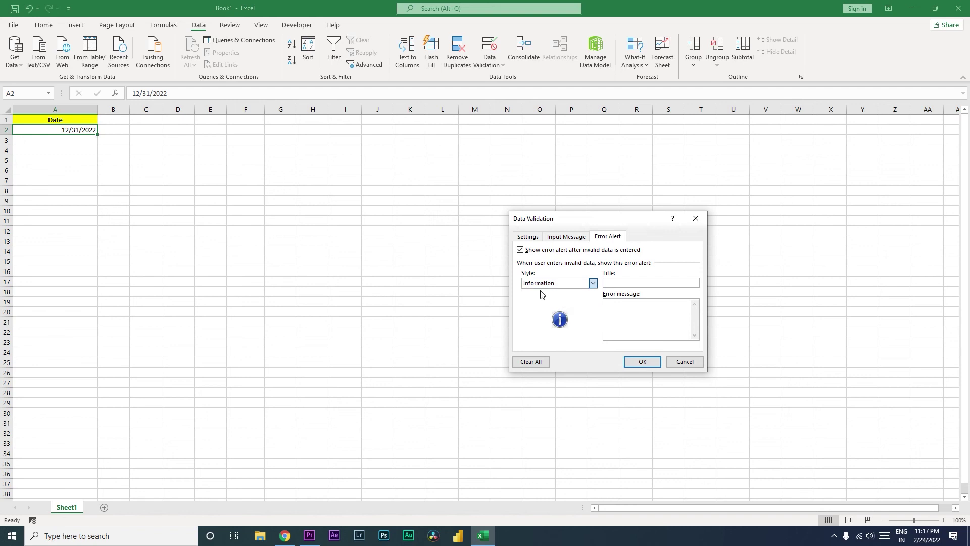
# Set message 'Enter Date in MM/DD/YYYY Format' and title 'Incorrect Date Format', then apply.
pyautogui.click(619, 286)
pyautogui.write('Enter Dat')
pyautogui.write('e in <')
pyautogui.write('MM/DD/YYYY')
pyautogui.write(' Forma')
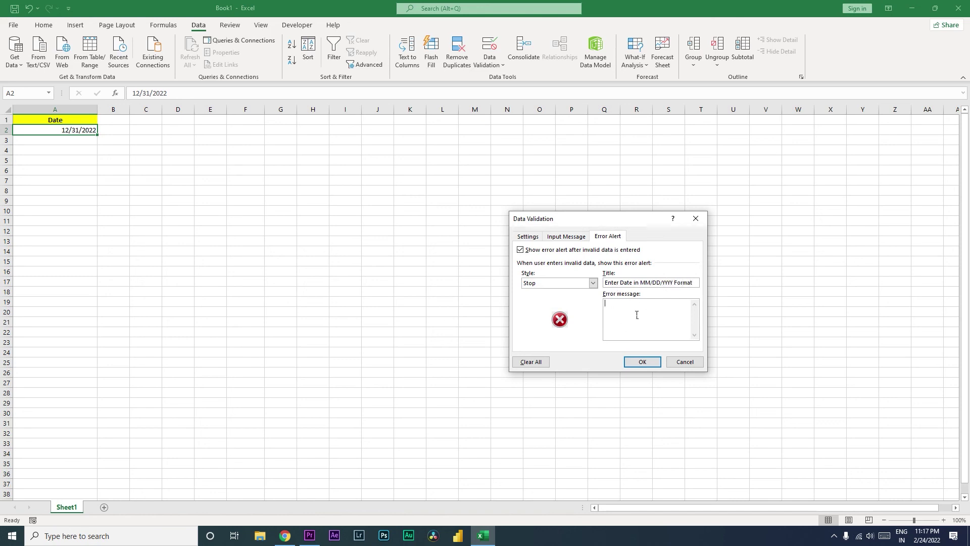
pyautogui.click(640, 285)
pyautogui.hotkey('ctrl', 'a')
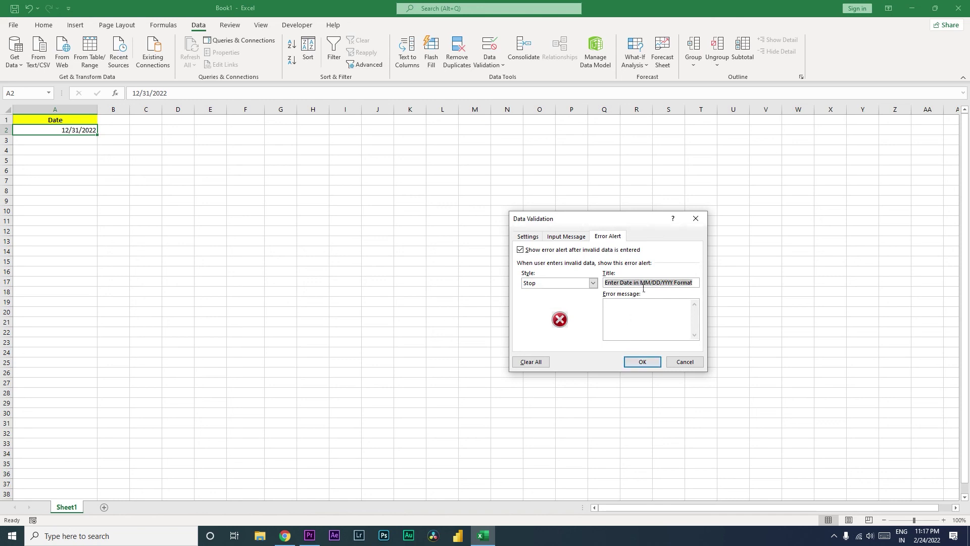
pyautogui.hotkey('ctrl', 'x')
pyautogui.click(643, 331)
pyautogui.hotkey('ctrl', 'v')
pyautogui.click(625, 287)
pyautogui.write('Incorrect Date Format')
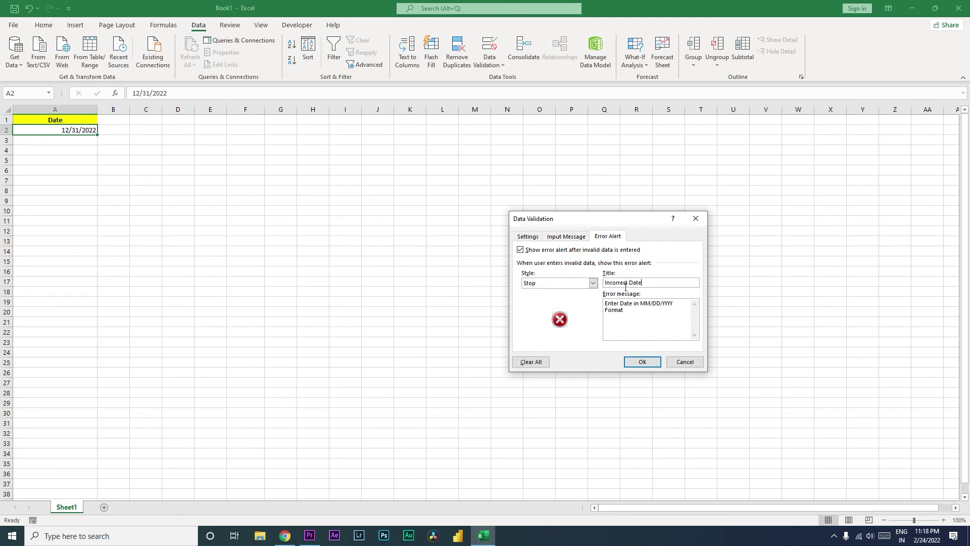
pyautogui.click(642, 362)
# Enter 31/12/2022 in A2 to trigger the 'Incorrect Date Format' stop alert.
pyautogui.write('31')
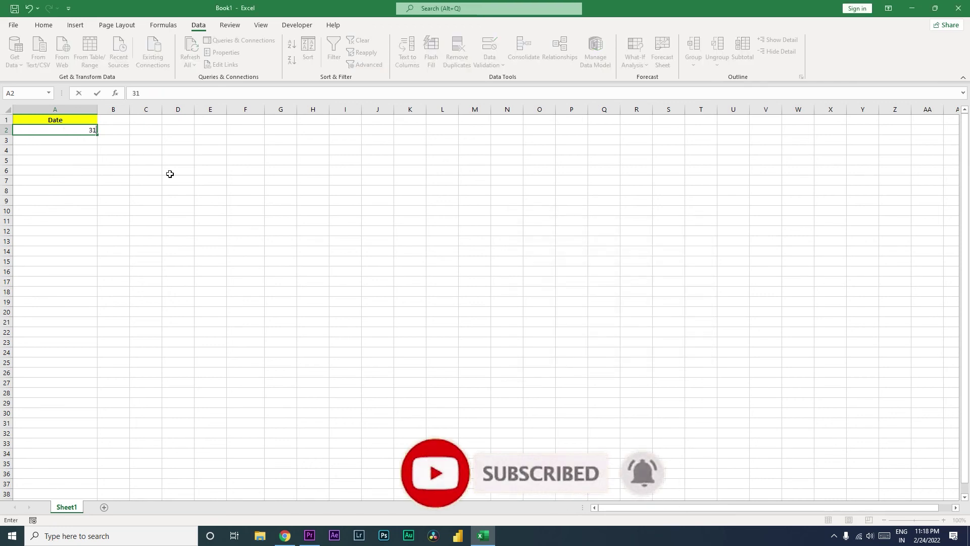
pyautogui.write('/12')
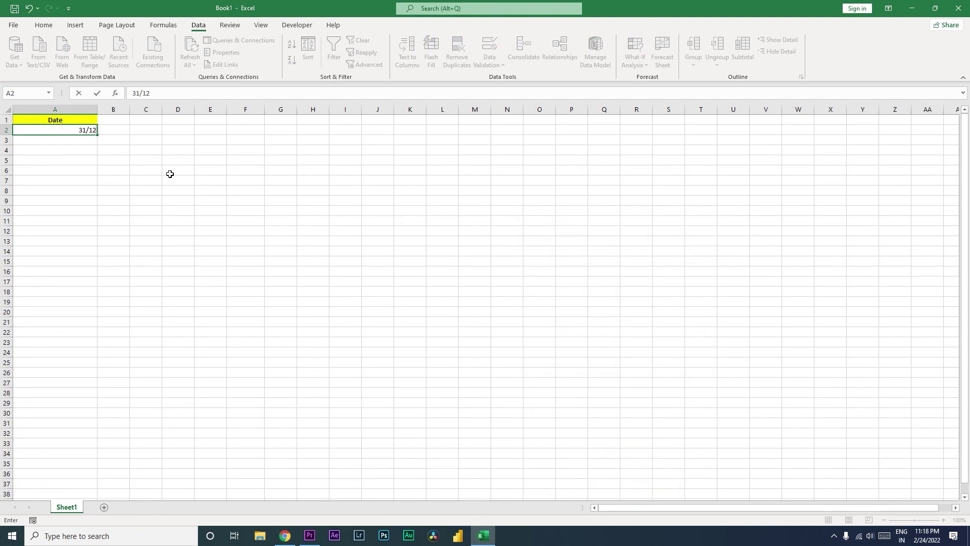
pyautogui.write('/2022')
pyautogui.press('Return')
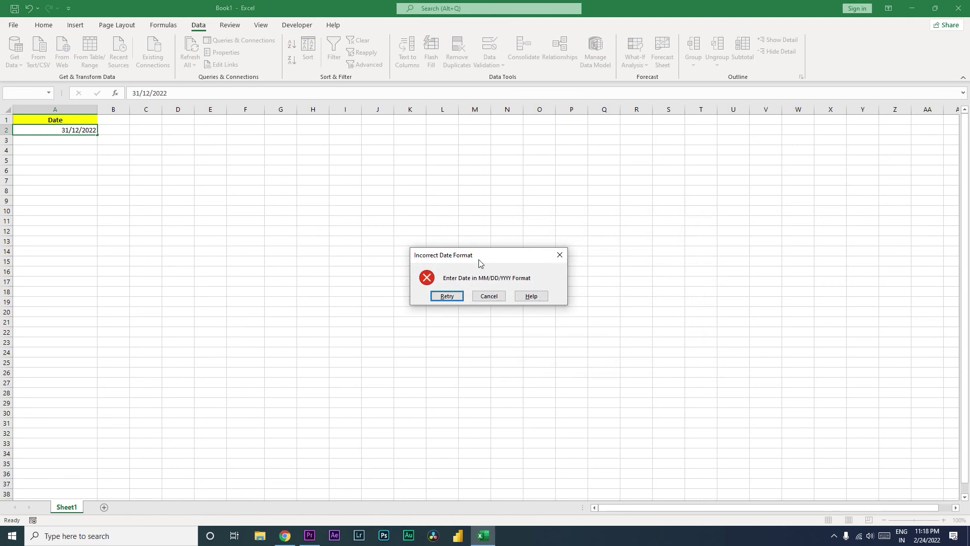